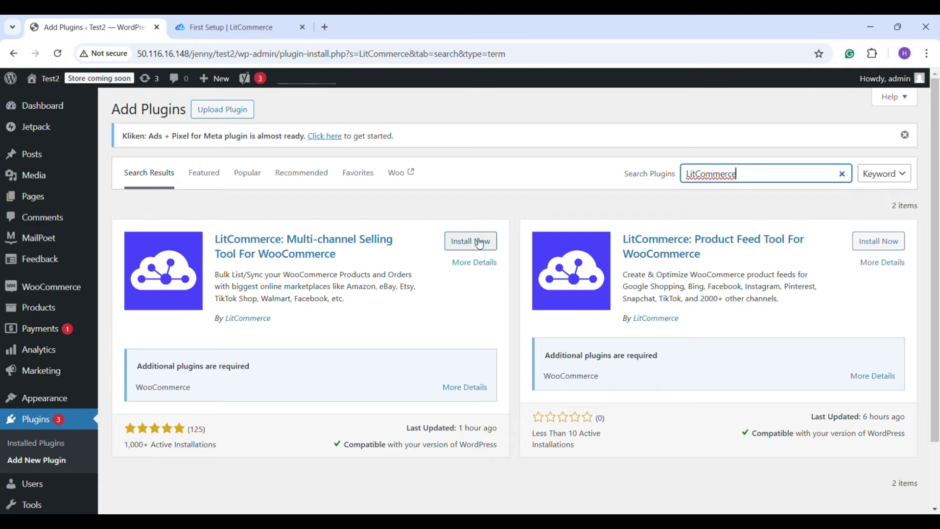
- Install and activate the LitCommerce: Multi-channel Selling Tool For WooCommerce plugin
left_click(480, 241)
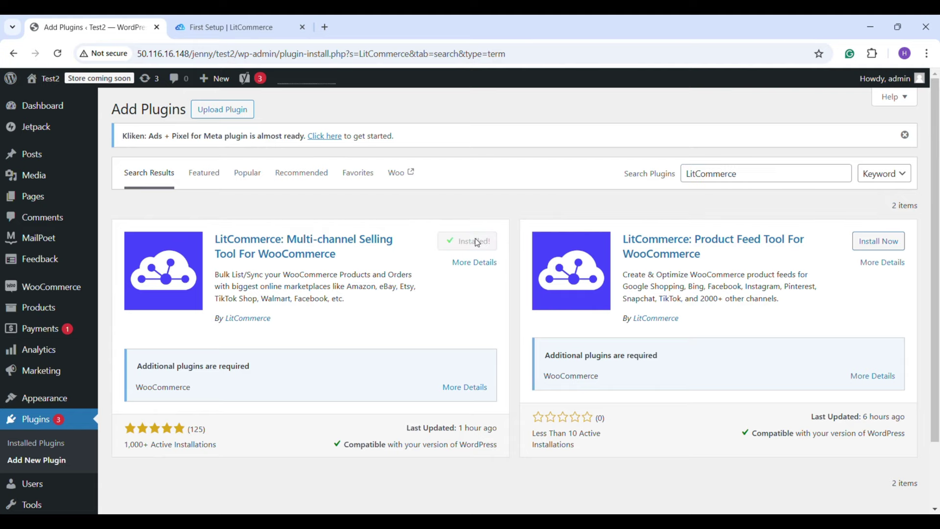
left_click(480, 242)
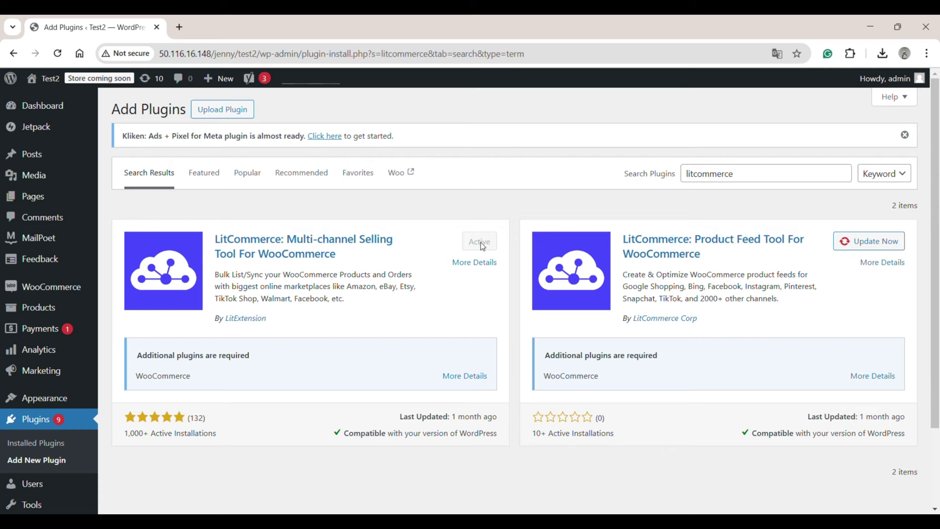
- Open the LitCommerce marketplace integration page in the WordPress admin and connect the site to LitCommerce as the main store
scroll(61, 424, "down", 1)
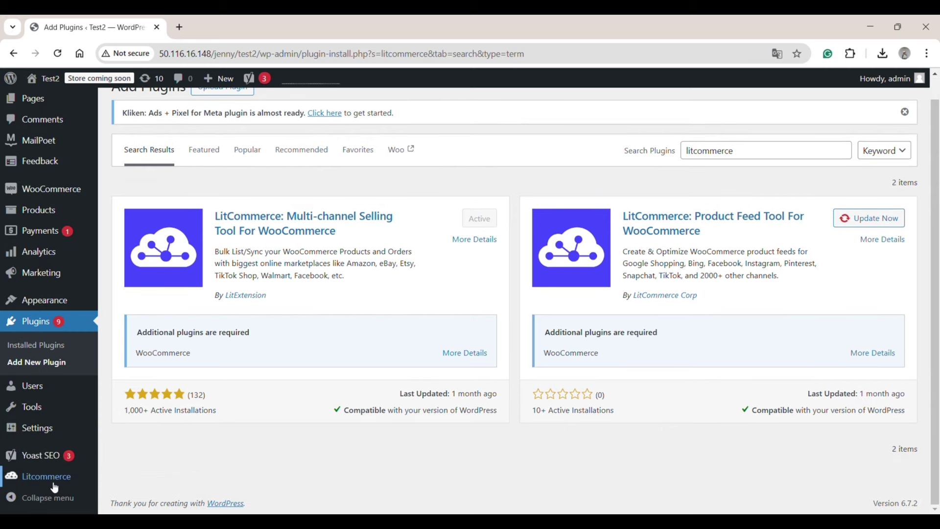
mouse_move(54, 485)
left_click(141, 431)
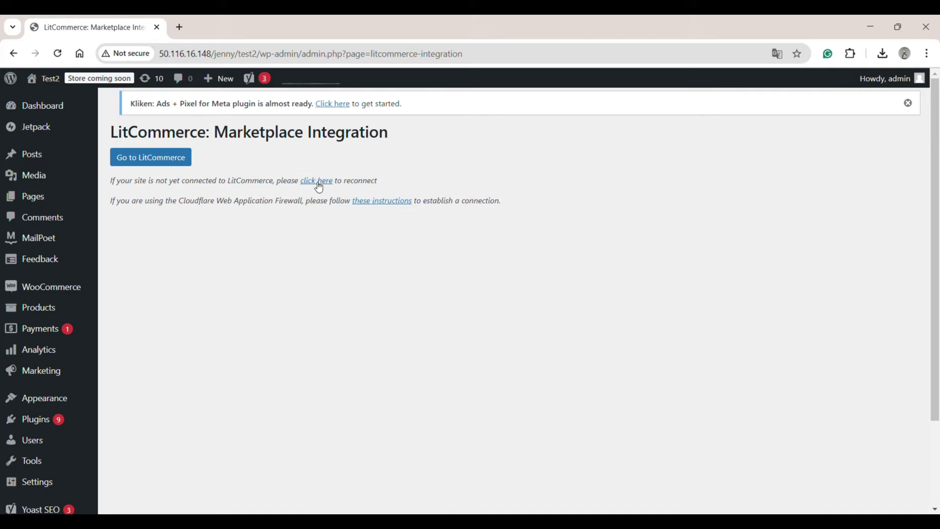
left_click(320, 186)
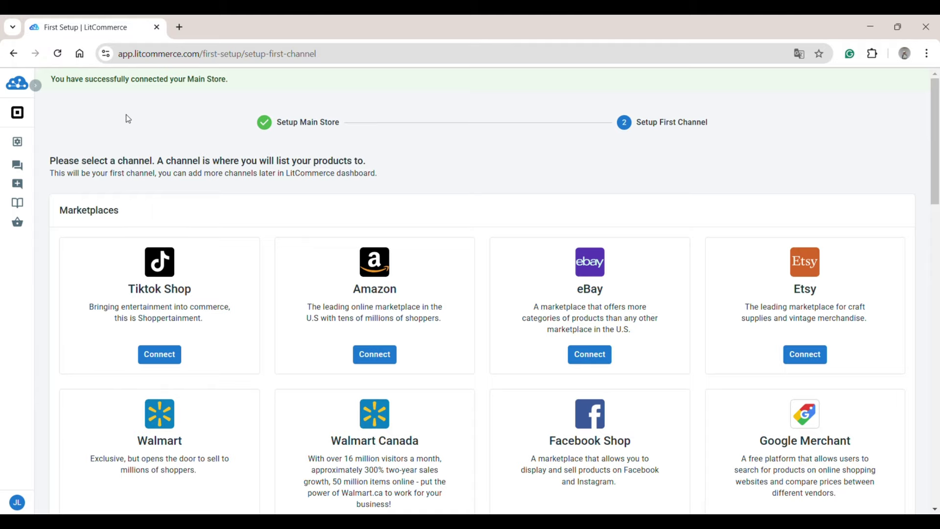
- Connect an Amazon.com (United States) channel named Amazon and authorize LitCommerce to access the Selling Partner account
left_click(379, 359)
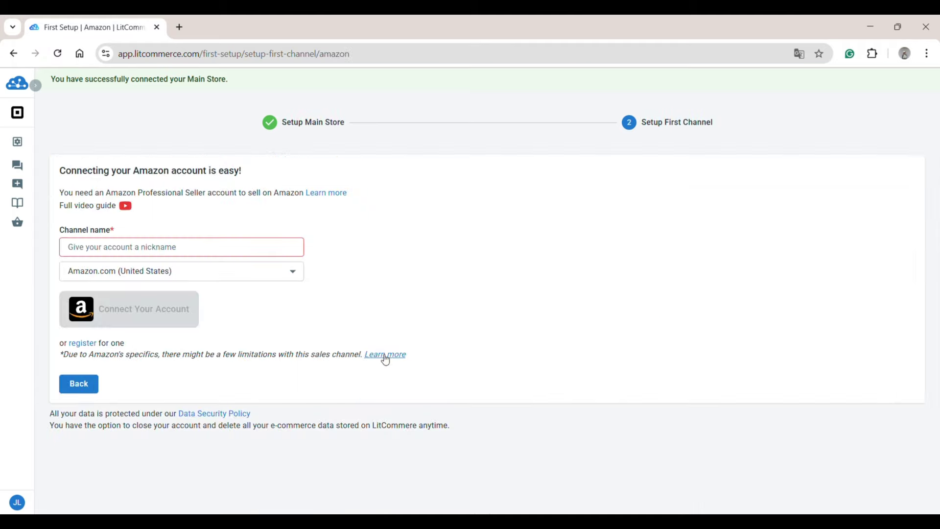
left_click(228, 253)
type("Amazon")
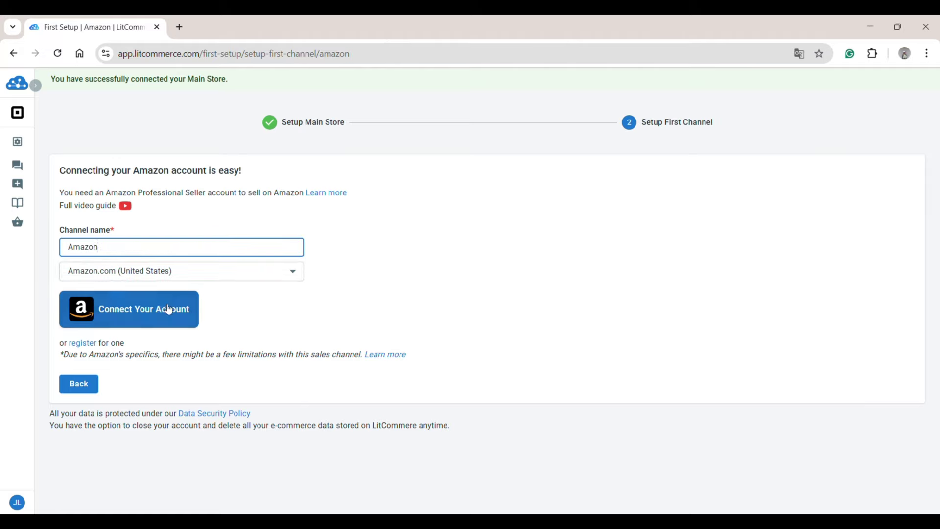
left_click(163, 307)
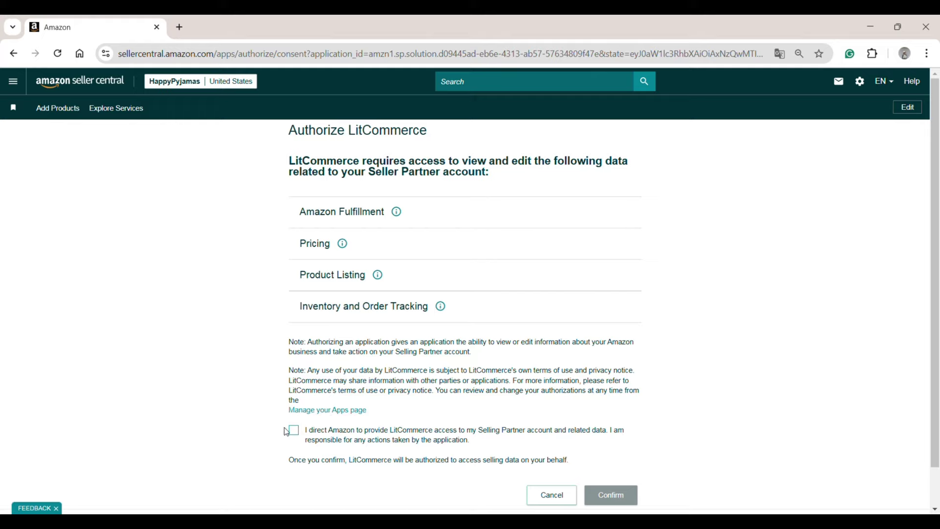
left_click(294, 431)
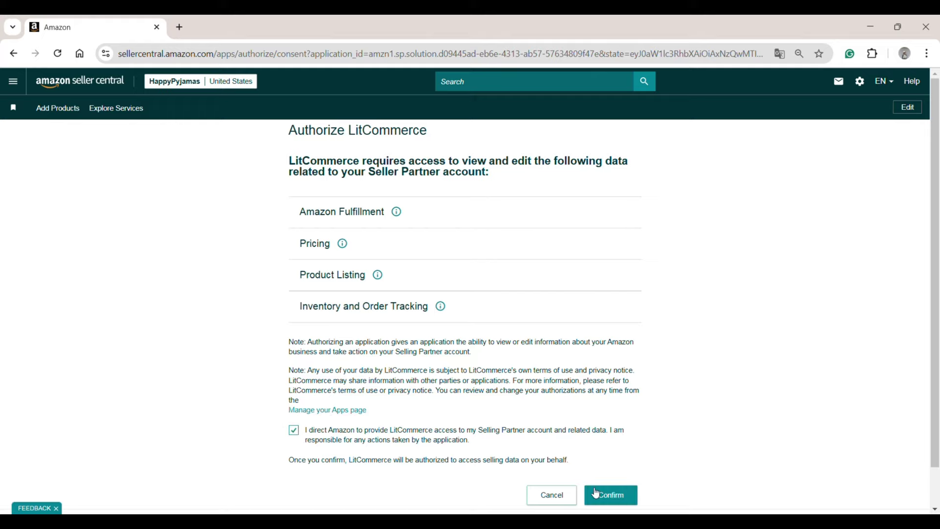
left_click(596, 494)
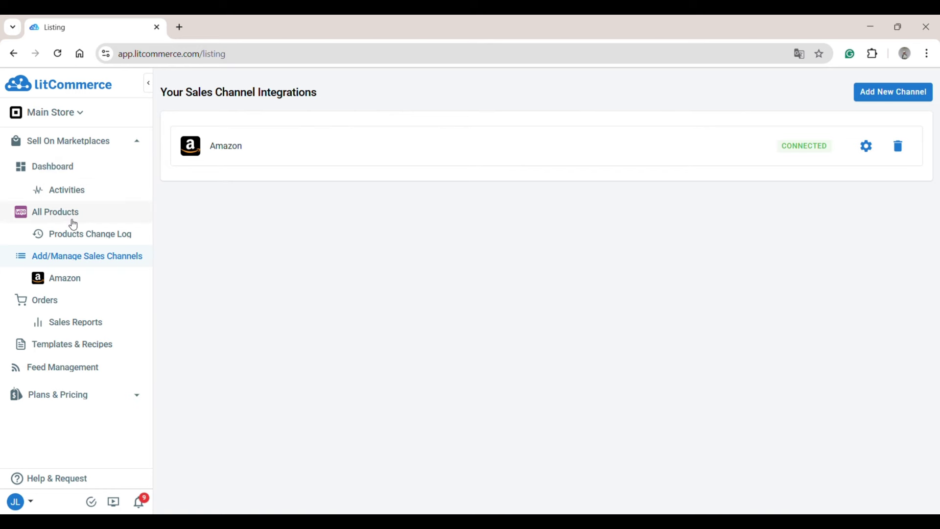
- Add the Nikon D60 update and HP ProBook products from All Products to the Amazon channel as drafts
left_click(74, 224)
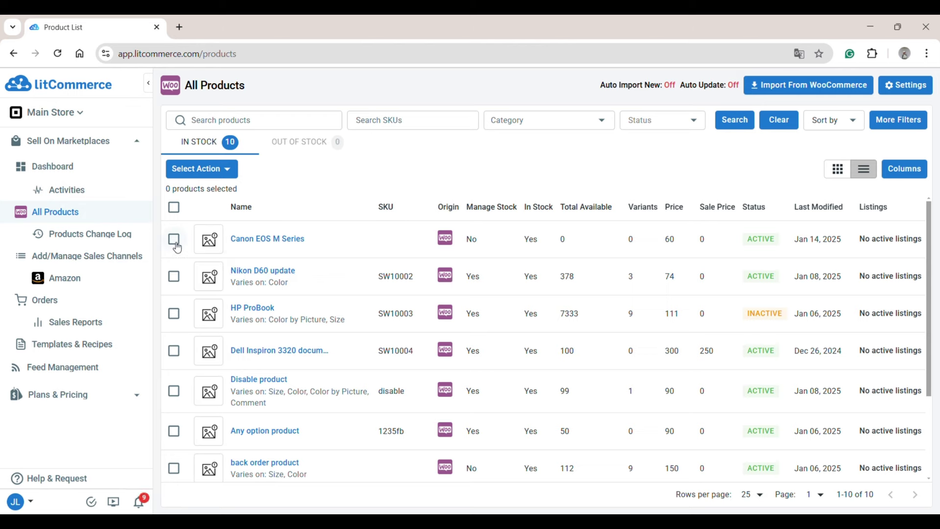
left_click(175, 277)
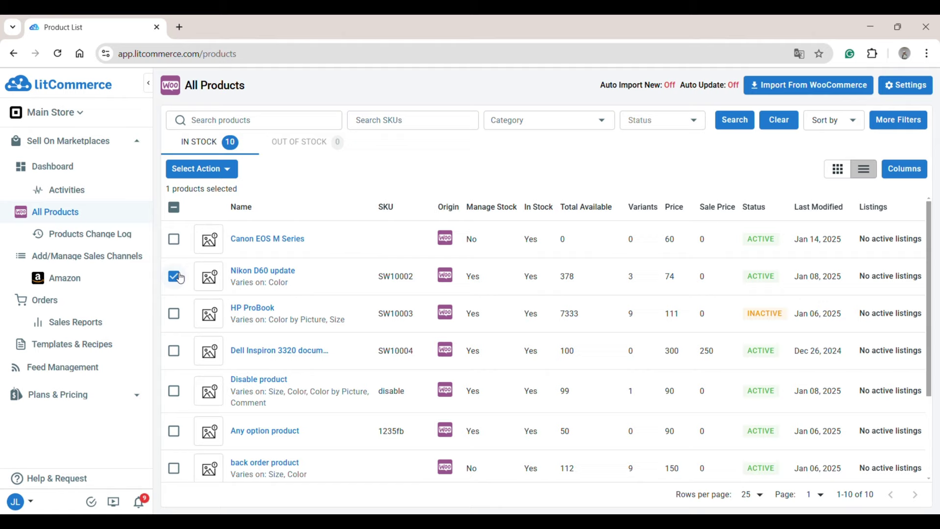
left_click(174, 314)
left_click(199, 168)
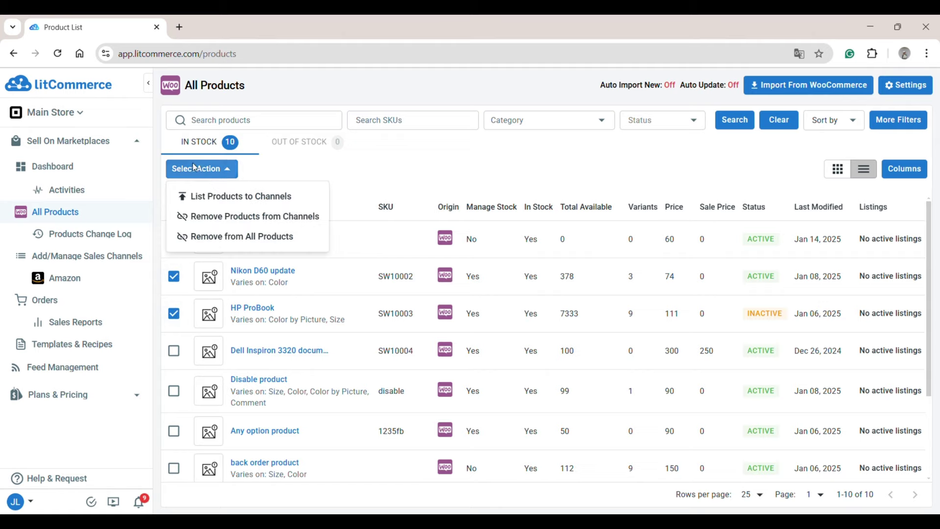
left_click(214, 197)
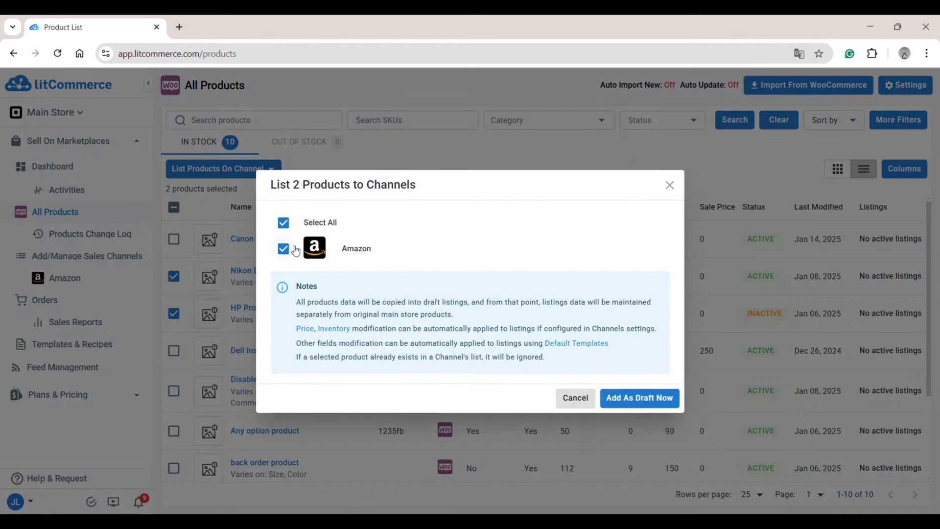
left_click(634, 405)
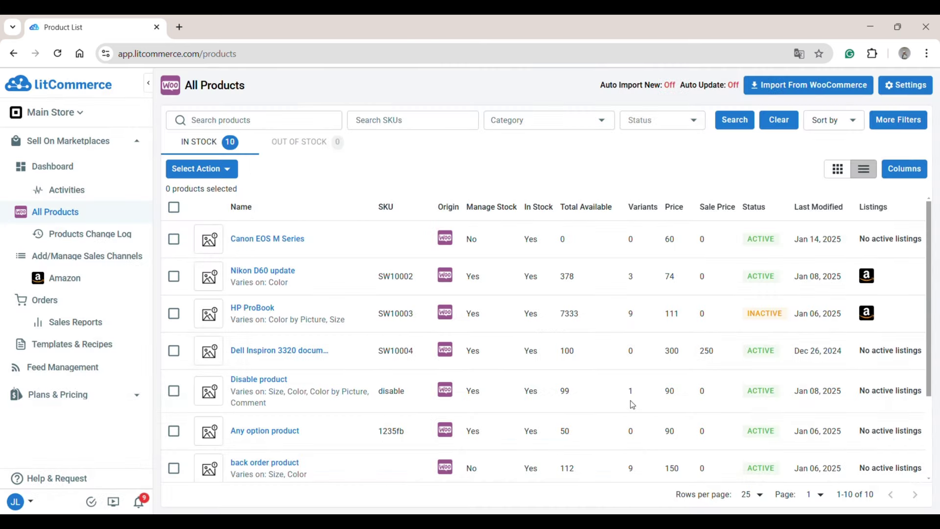
- In the Nikon D60 update Amazon draft, look up ASIN B0012OGF6Q copied from the Amazon product page and assign the match to the parent product
left_click(81, 280)
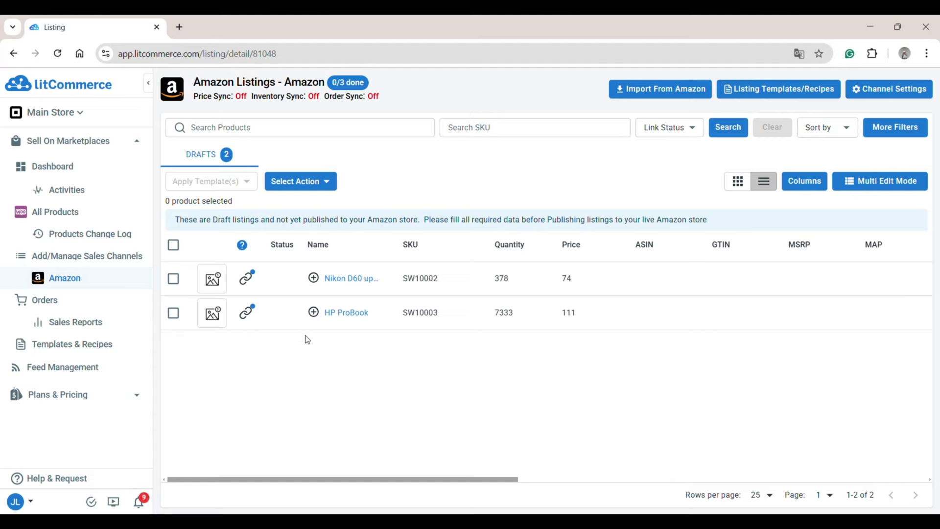
left_click(345, 281)
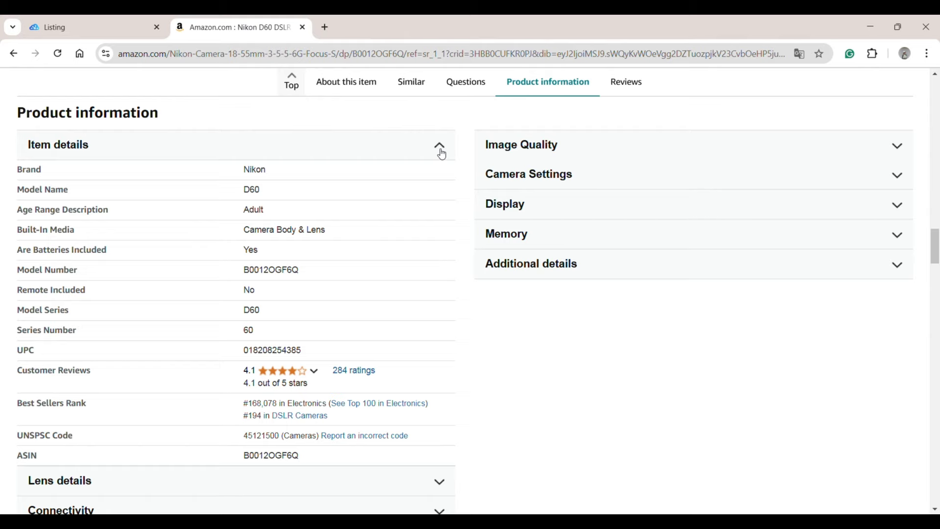
left_click_drag(244, 456, 303, 457)
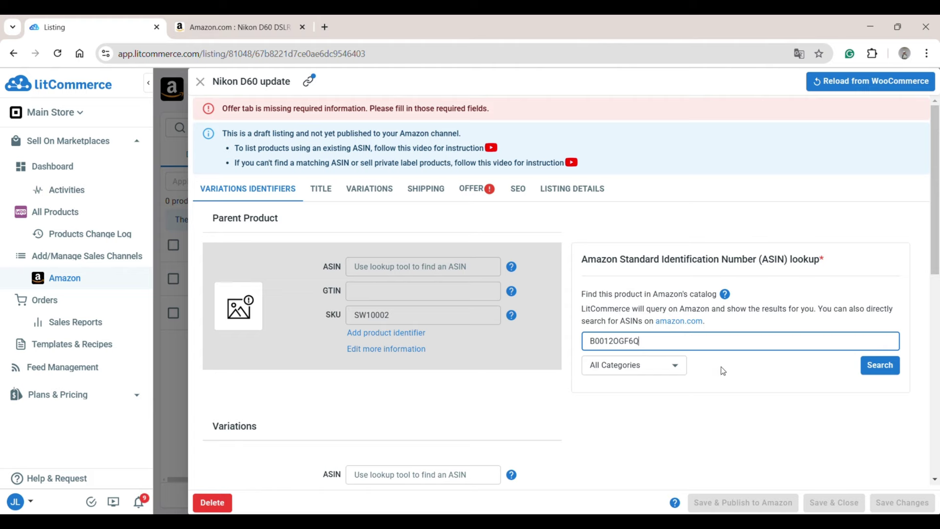
left_click(876, 366)
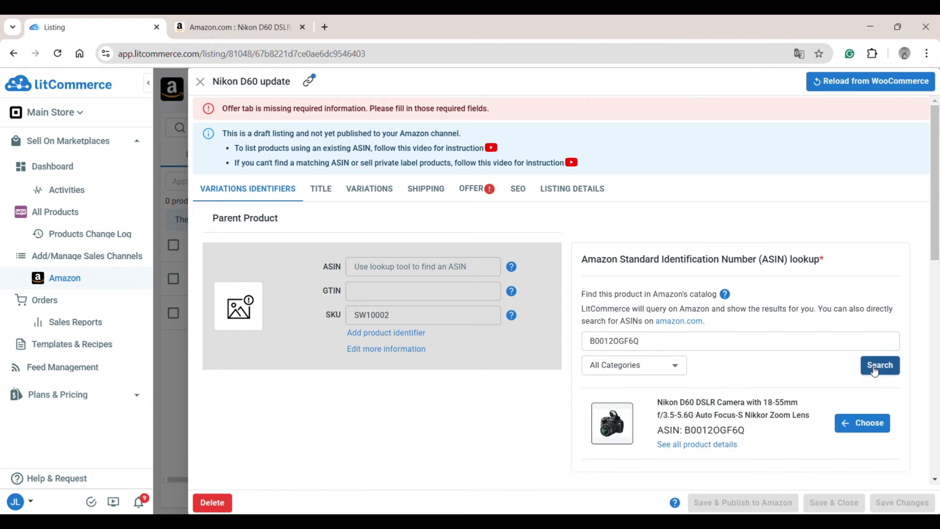
left_click(365, 266)
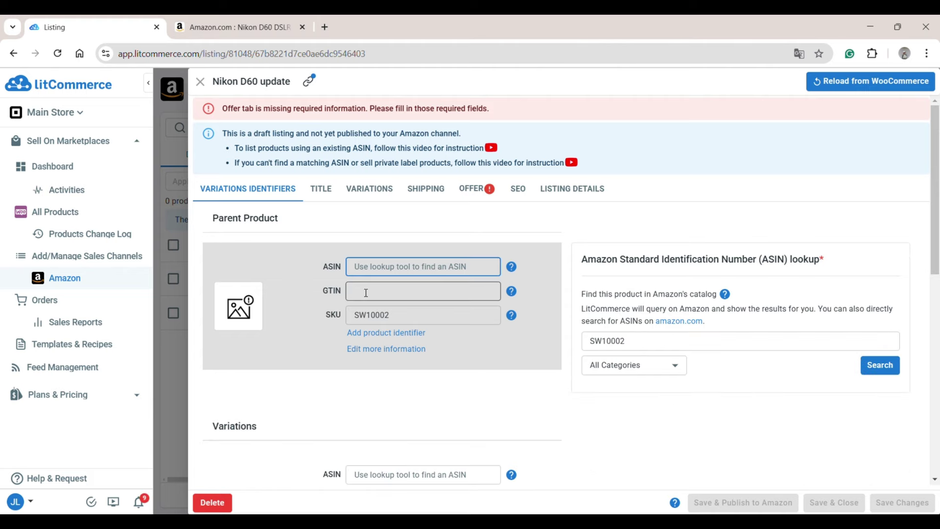
left_click(365, 292)
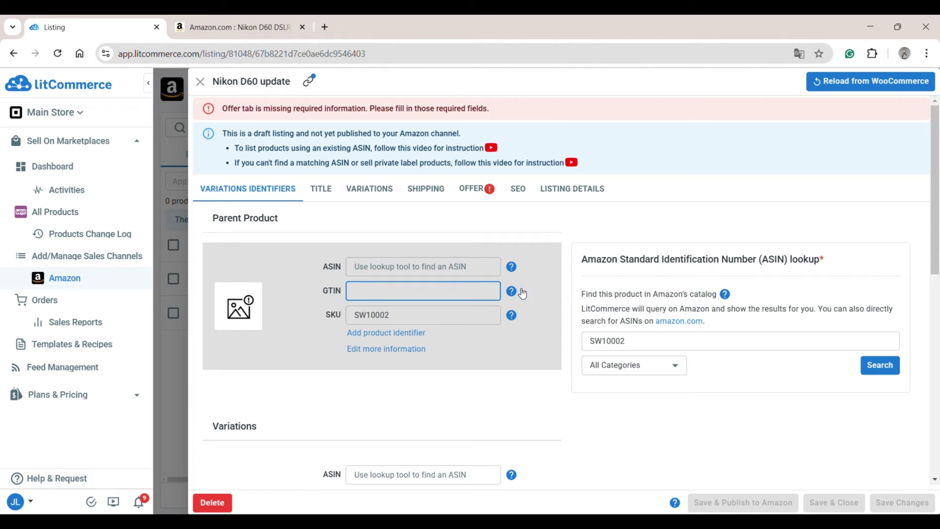
mouse_move(515, 294)
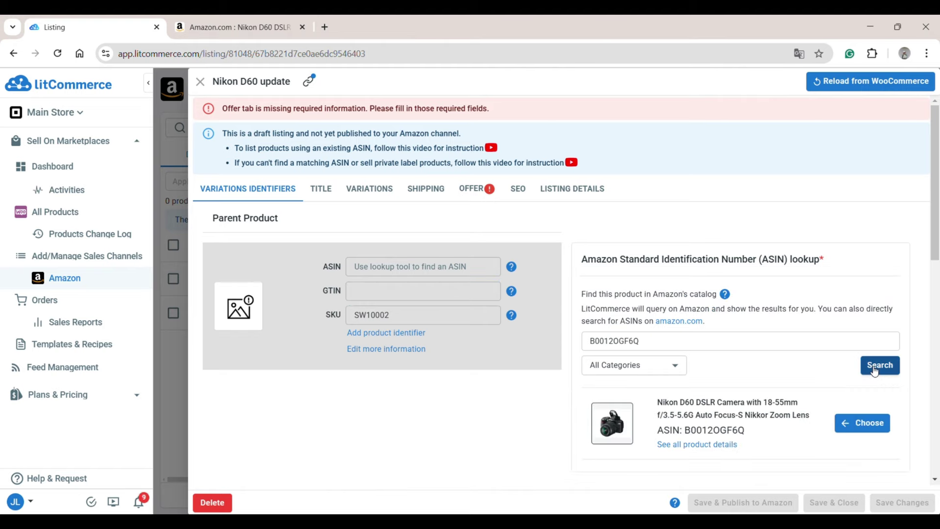
left_click(873, 428)
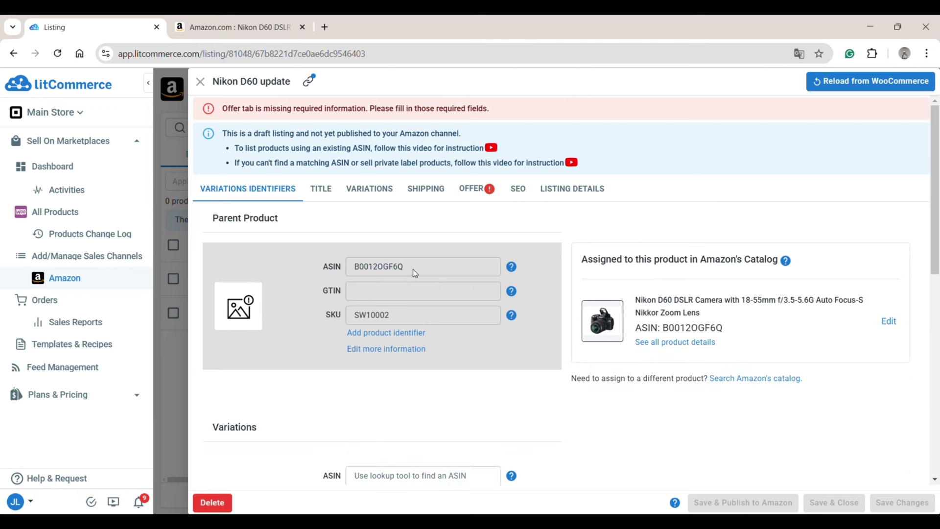
- Set the Nikon D60 update draft's offer condition to New, save and publish it to Amazon, and close the listing
left_click(321, 189)
left_click(438, 299)
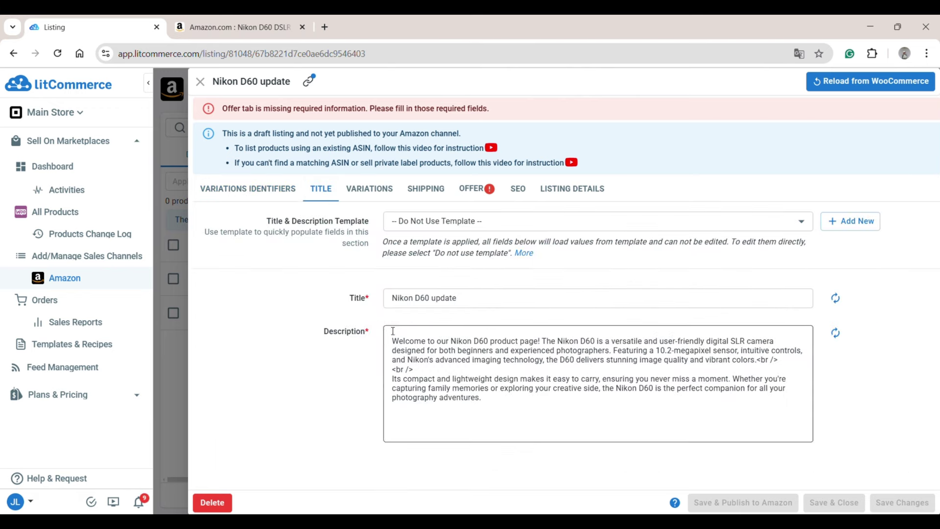
left_click(381, 196)
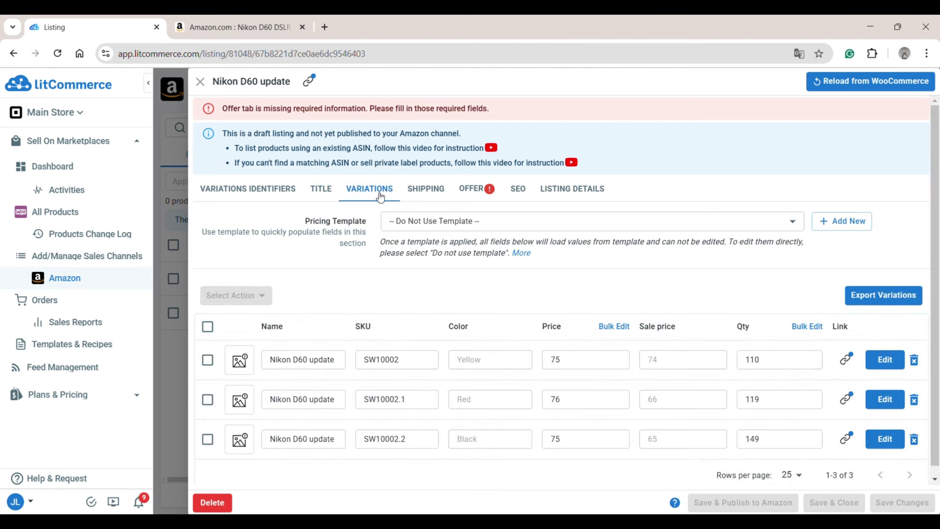
left_click(434, 193)
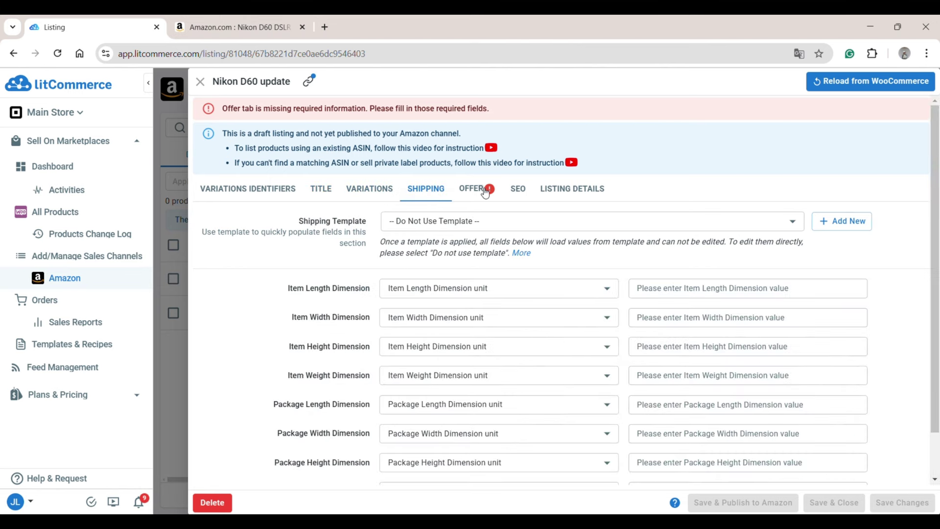
left_click(475, 189)
left_click(445, 288)
left_click(440, 326)
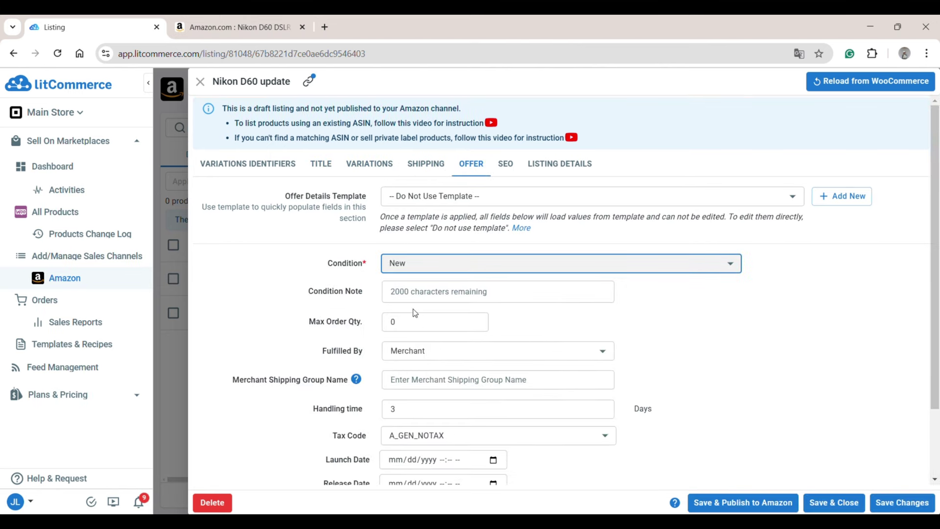
left_click(744, 504)
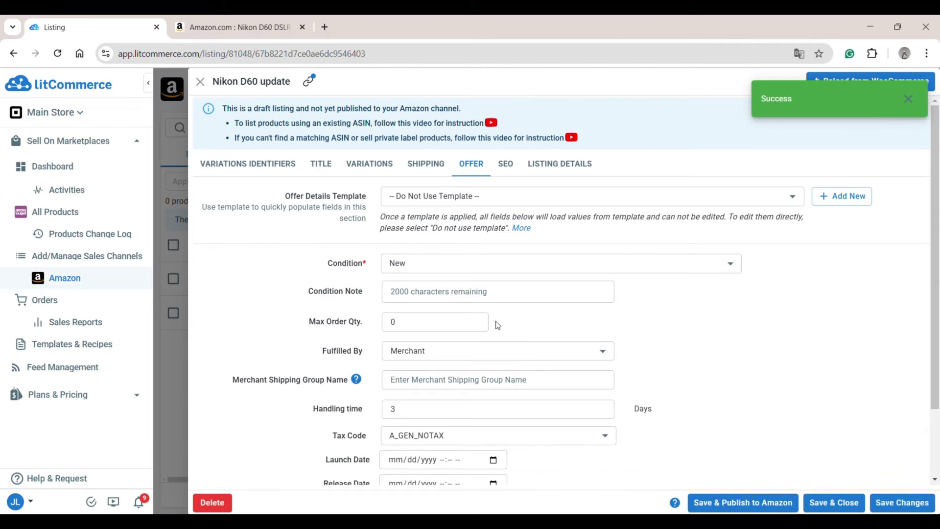
left_click(201, 83)
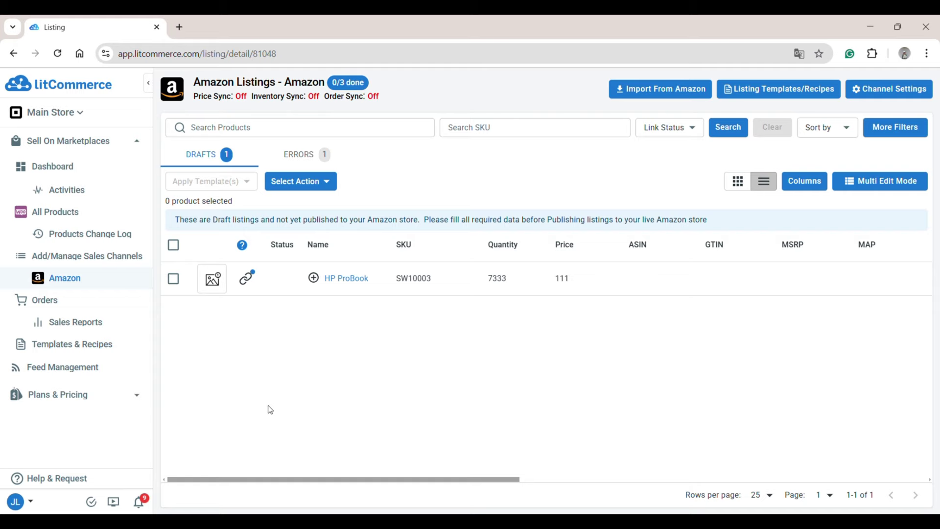
- Import all product listings from Amazon with auto-link on, inactive listings included, and FBA items and deleted products excluded
left_click(646, 91)
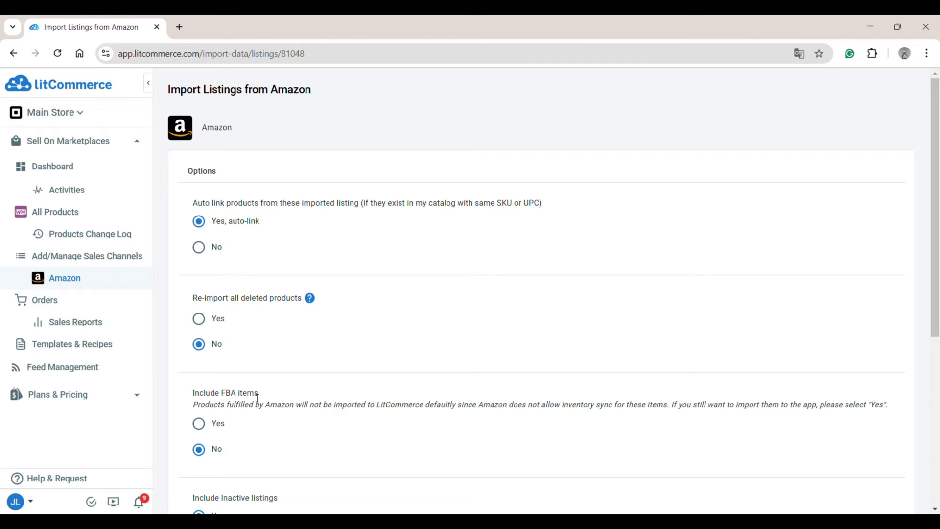
scroll(258, 397, "down", 3)
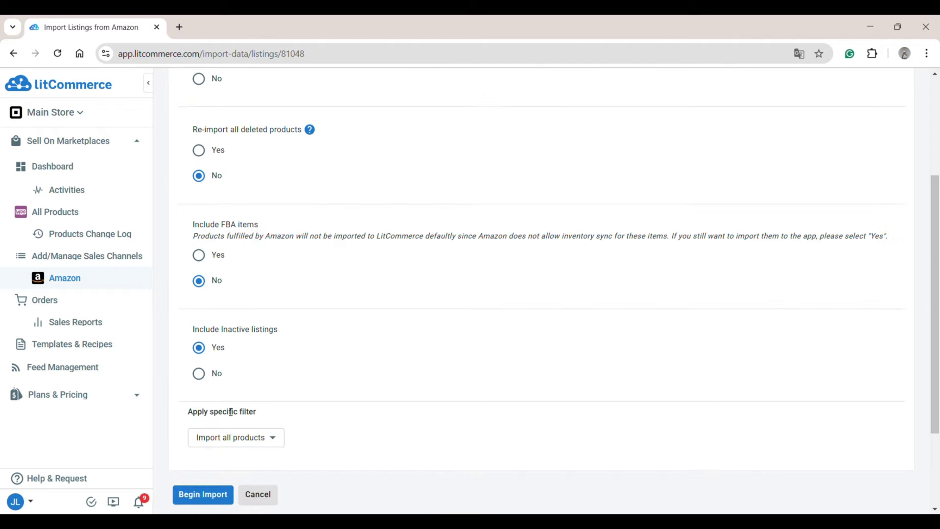
left_click(204, 497)
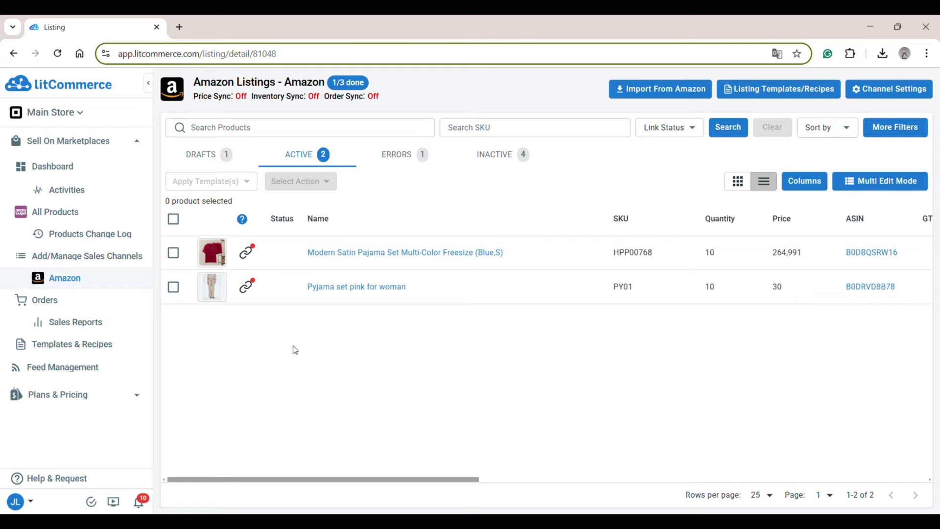
- Create the active Modern Satin Pajama Set and Pyjama set pink for woman Amazon listings as products on WooCommerce
left_click(174, 253)
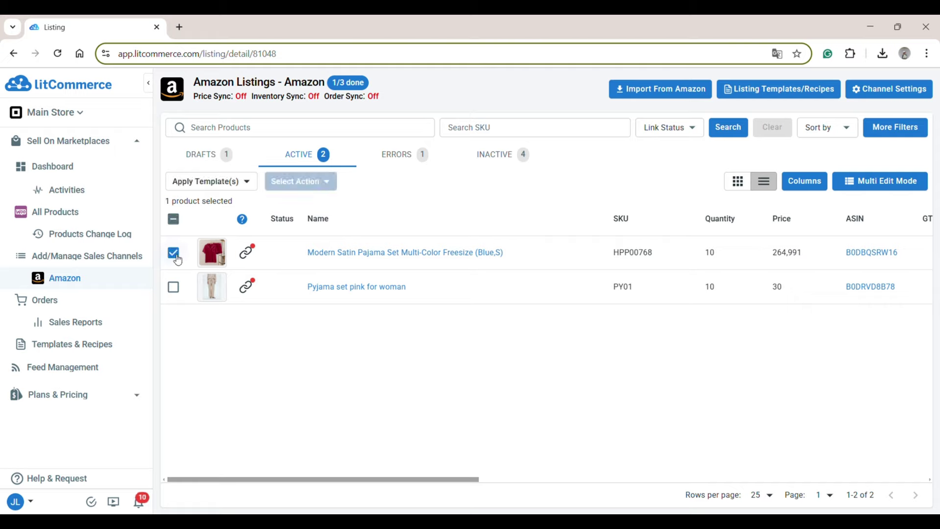
left_click(174, 285)
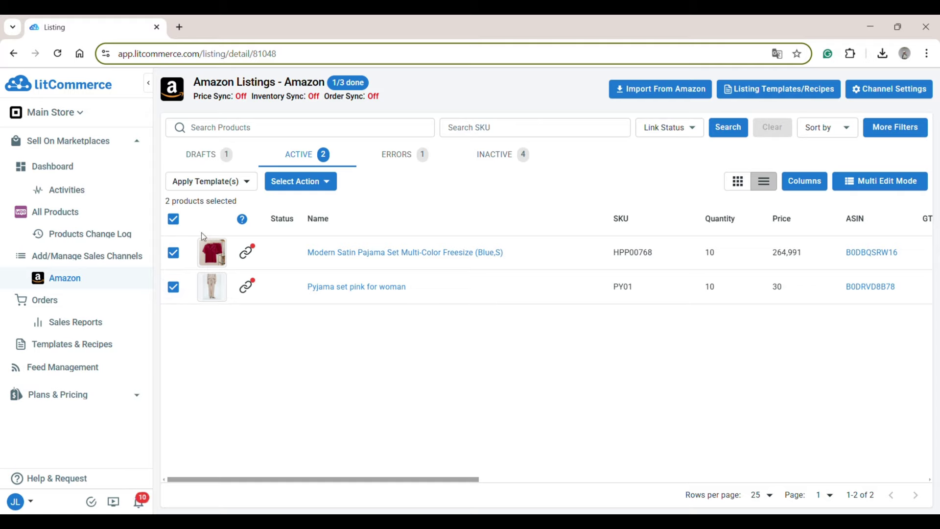
left_click(293, 182)
left_click(304, 270)
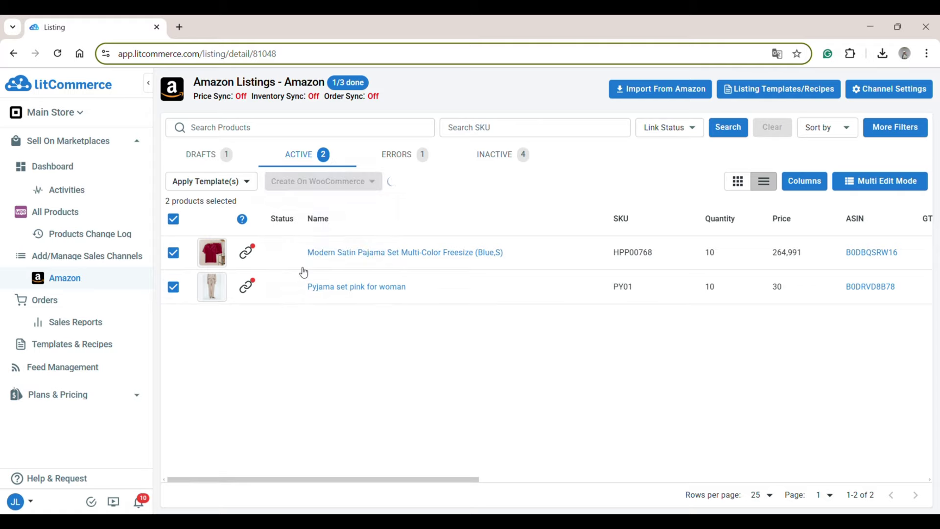
- Confirm creating the two selected Amazon listings on WooCommerce and check for them among all products
left_click(626, 333)
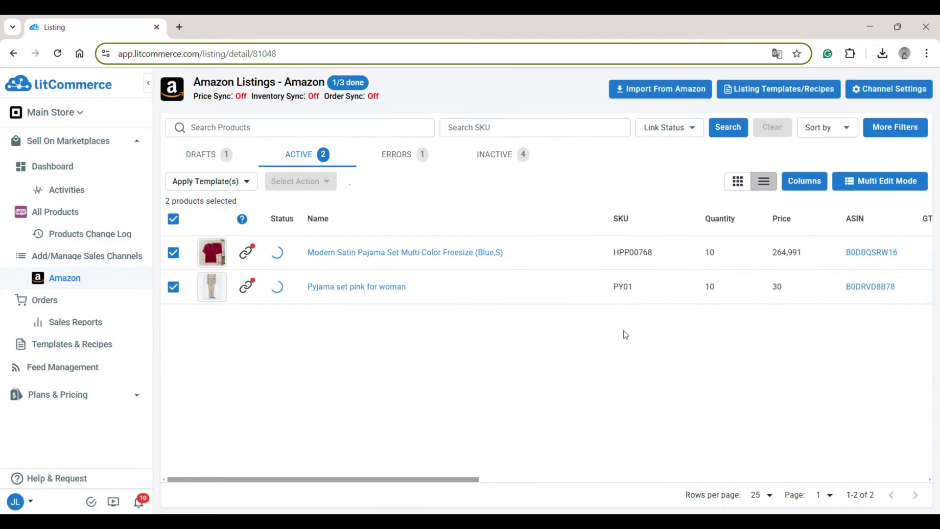
left_click(110, 221)
scroll(265, 345, "down", 4)
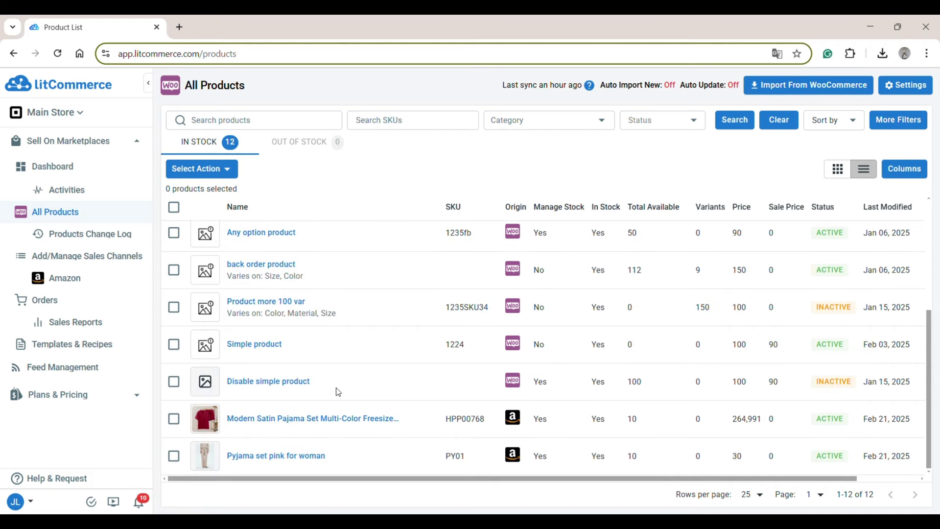
- Return to the active Amazon listings and check the link options of the Modern Satin Pajama Set listing
left_click(74, 277)
left_click(308, 162)
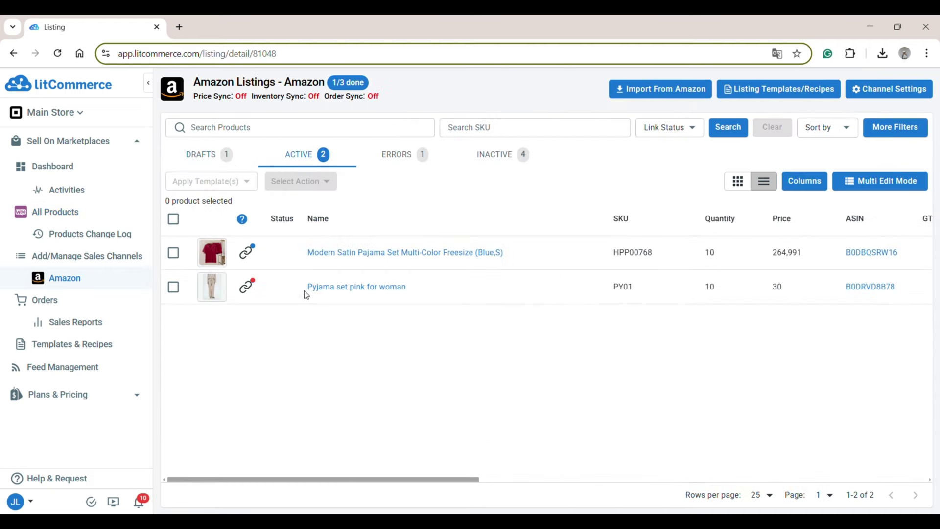
left_click(252, 250)
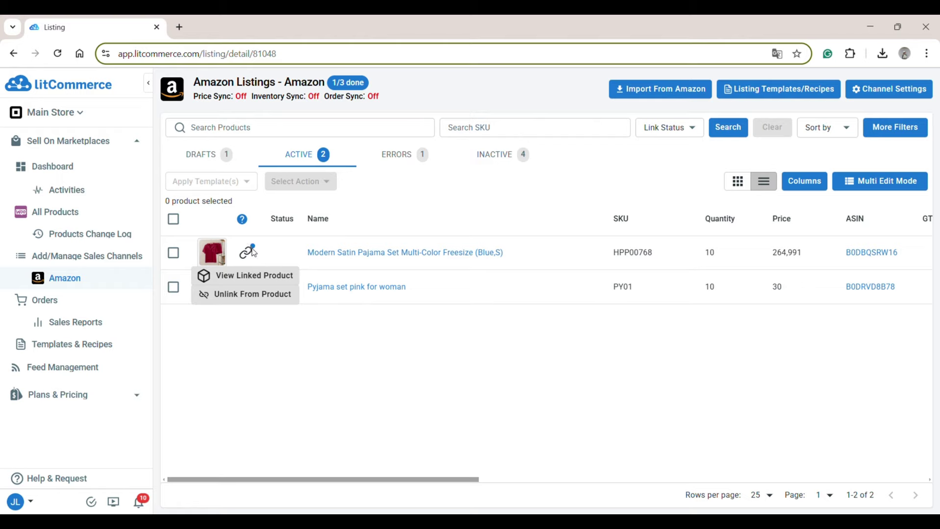
left_click(242, 333)
- Link the Pyjama set pink for woman Amazon listing to the matching store product with SKU PY01
left_click(253, 286)
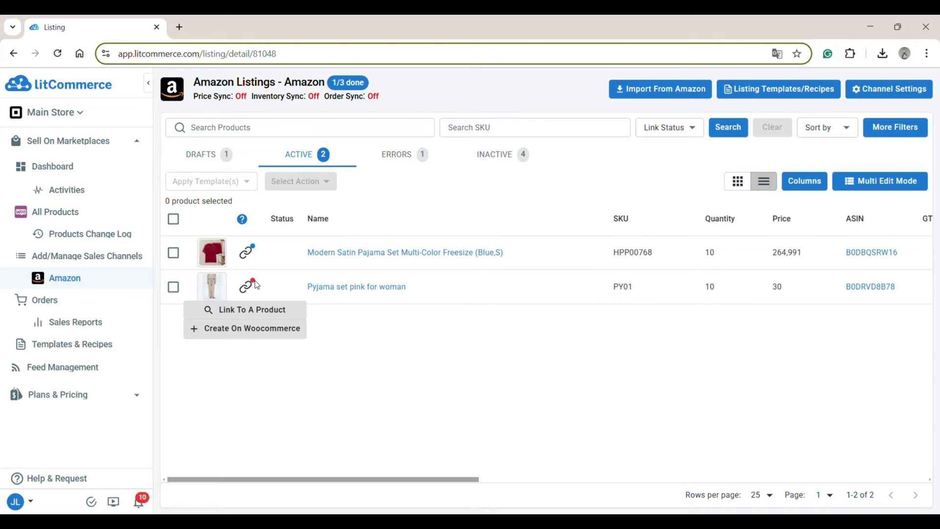
left_click(253, 309)
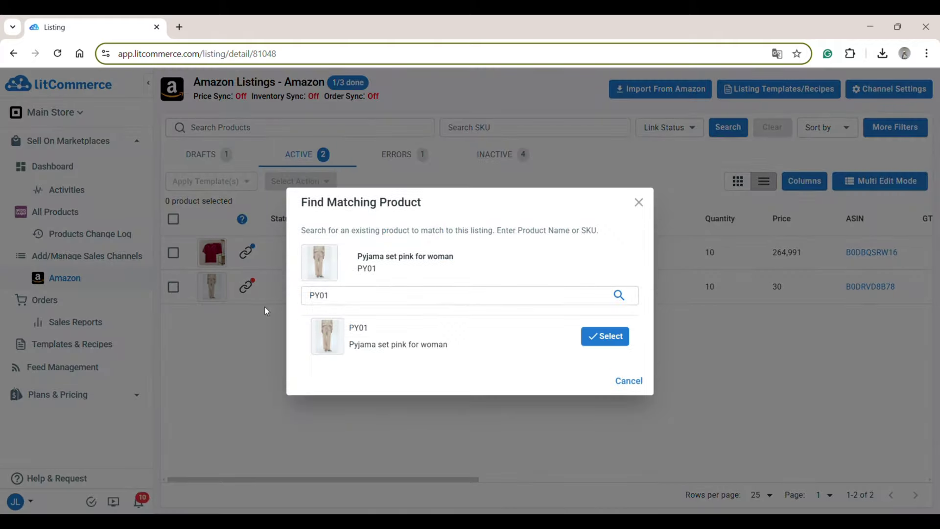
left_click(607, 341)
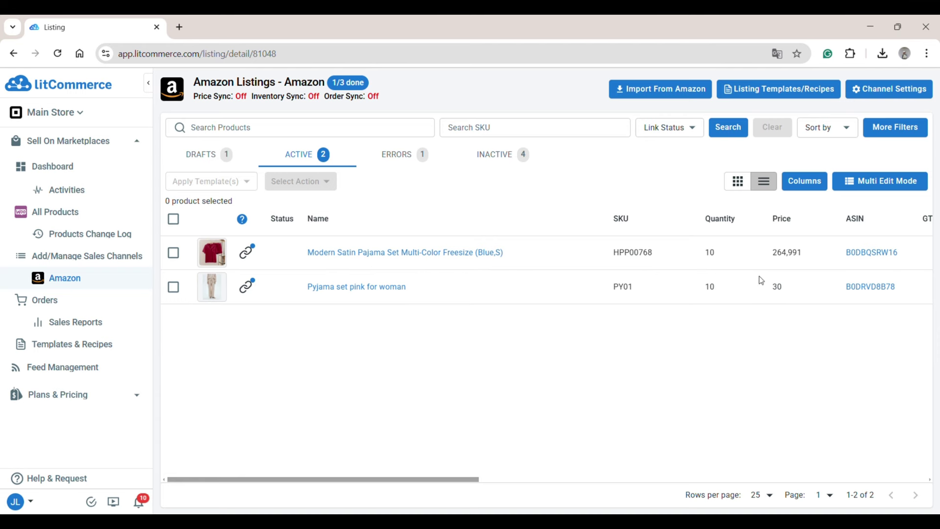
- In the Amazon channel settings, enable Price Sync and set the price adjustment to increase by a fixed amount of 1.99
left_click(877, 89)
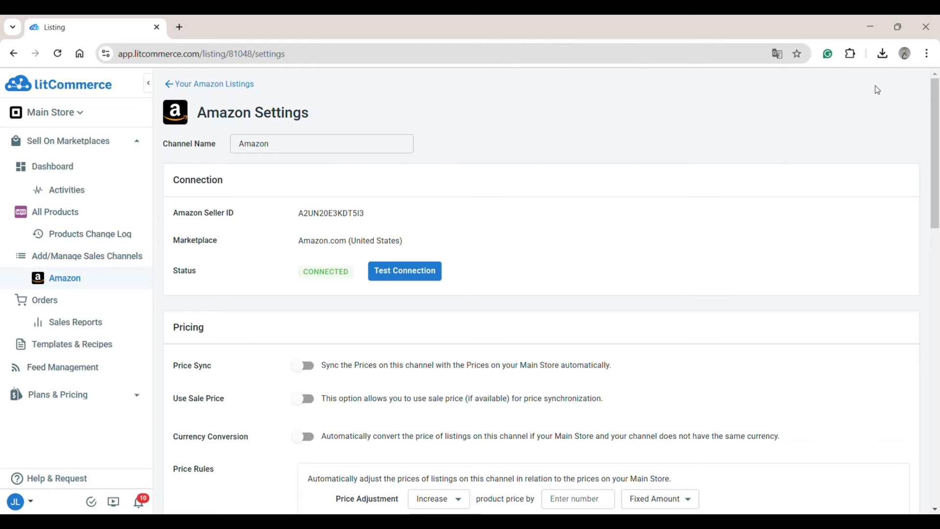
scroll(610, 225, "down", 3)
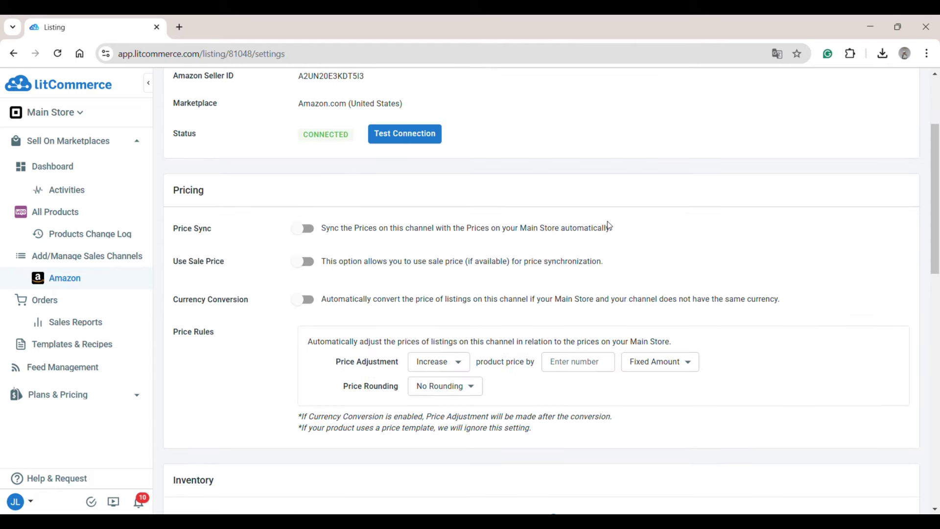
left_click(310, 237)
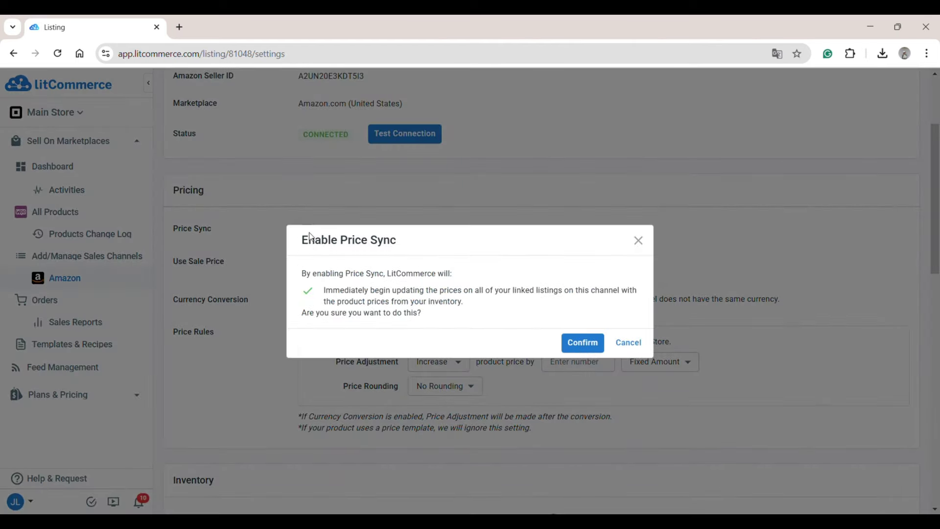
left_click(586, 342)
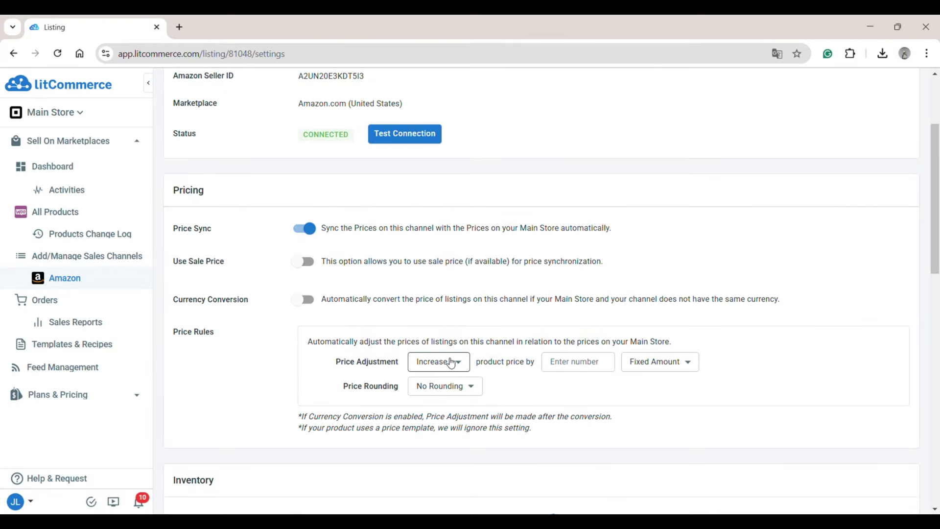
left_click(556, 362)
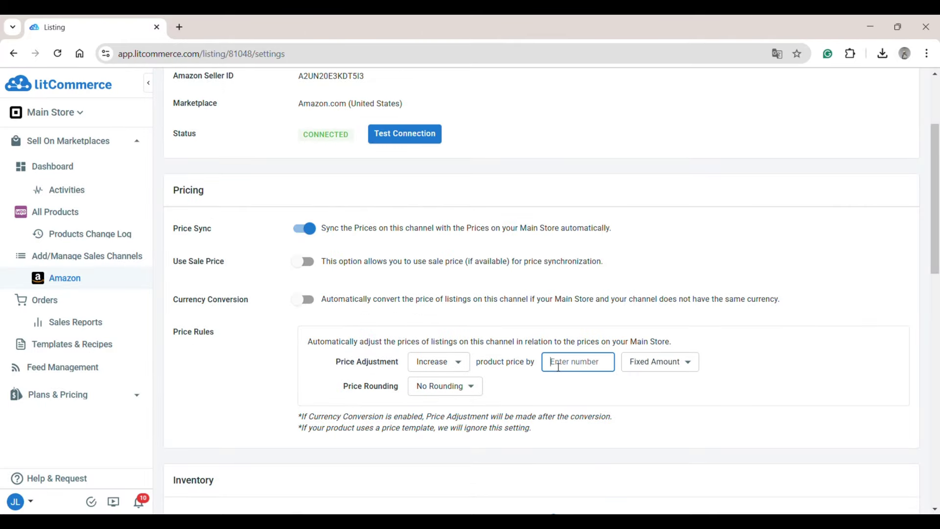
type("1.99")
left_click(540, 379)
- Enable Inventory Sync for the Amazon channel and turn on a maximum quantity per item of 10
scroll(539, 379, "down", 6)
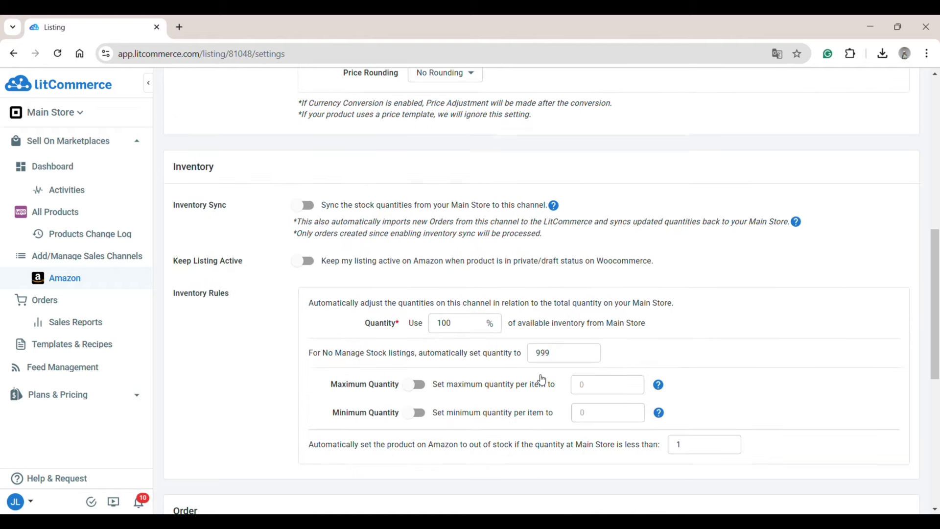
left_click(305, 208)
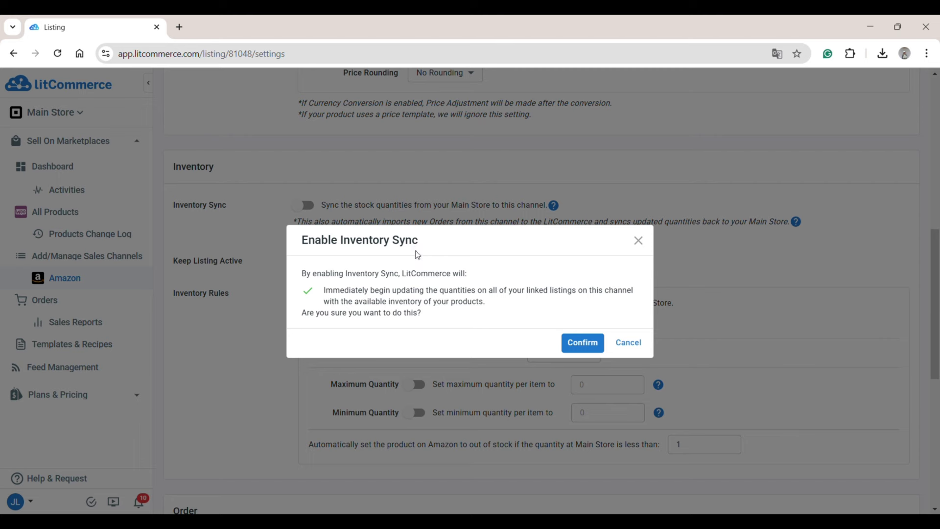
left_click(583, 346)
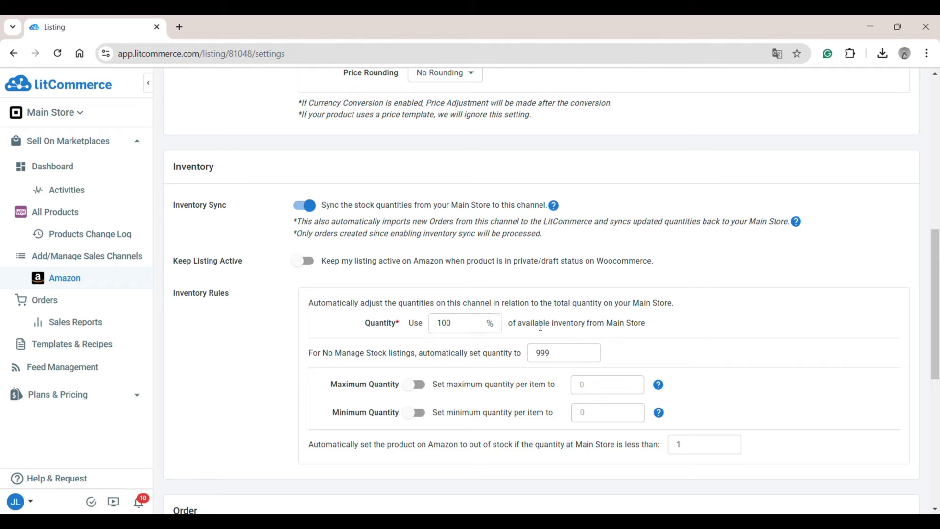
left_click(414, 384)
left_click(582, 382)
key("BackSpace")
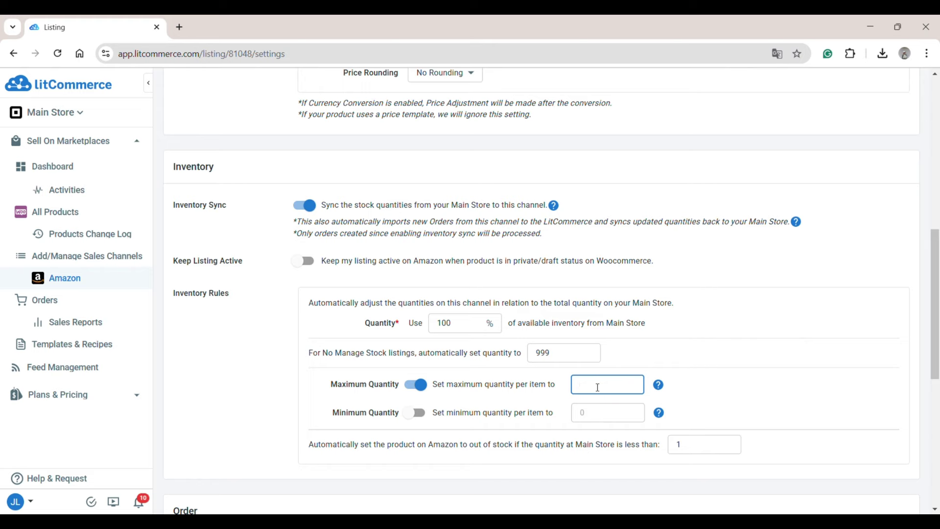
type("10")
- Enable importing Amazon orders to the main store, acknowledge the order info notice, and save the channel settings
scroll(673, 385, "down", 7)
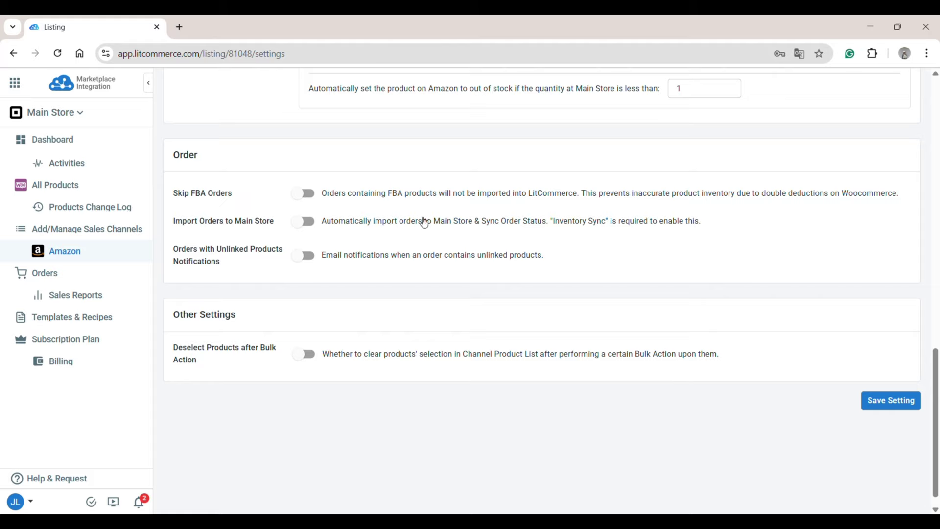
left_click(314, 220)
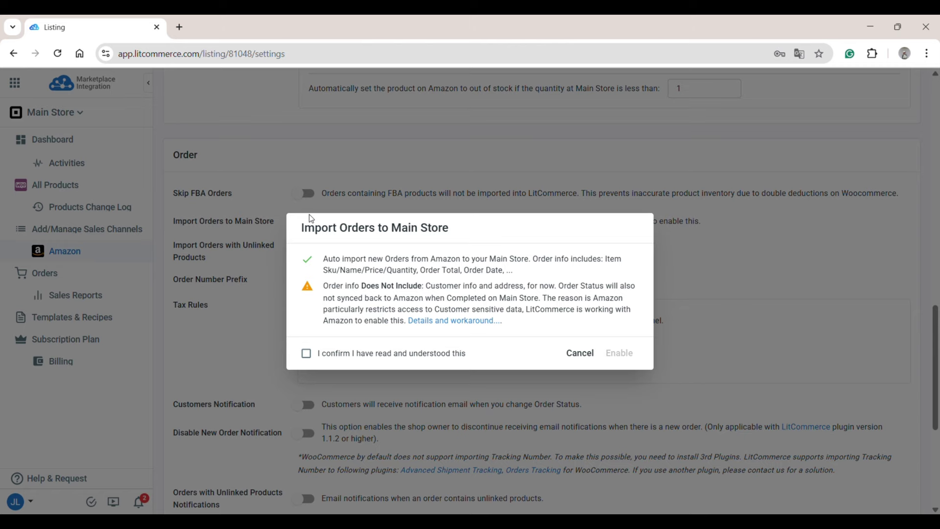
left_click(308, 353)
left_click(624, 355)
scroll(629, 360, "down", 2)
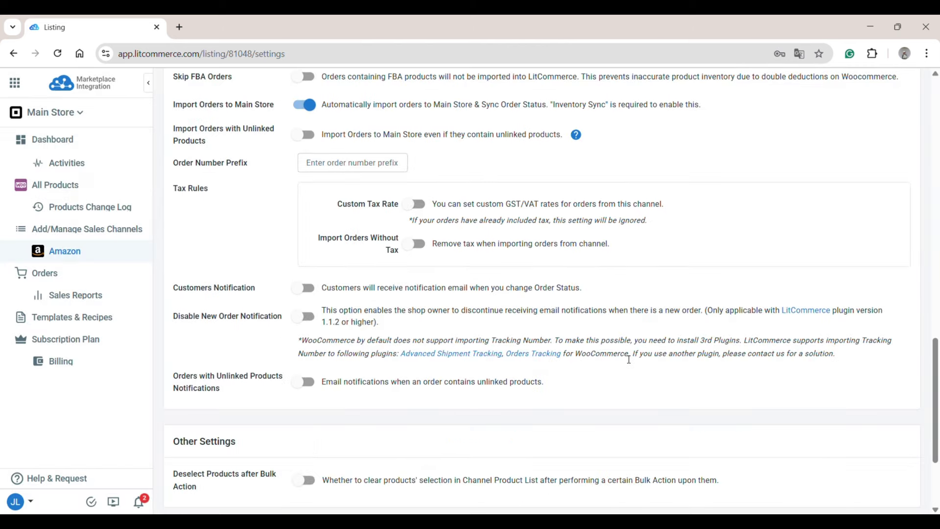
scroll(629, 360, "down", 2)
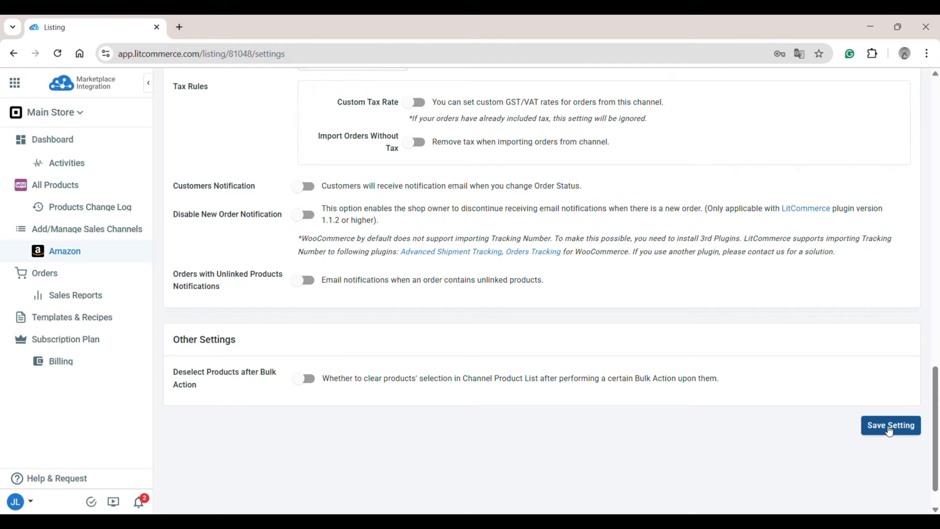
left_click(890, 429)
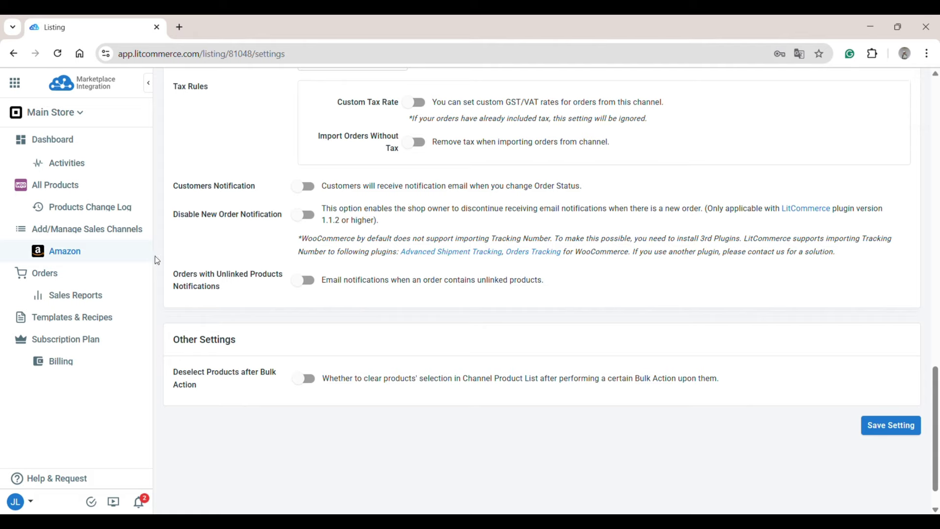
- Open the list of marketplaces available for adding a new sales channel
left_click(139, 239)
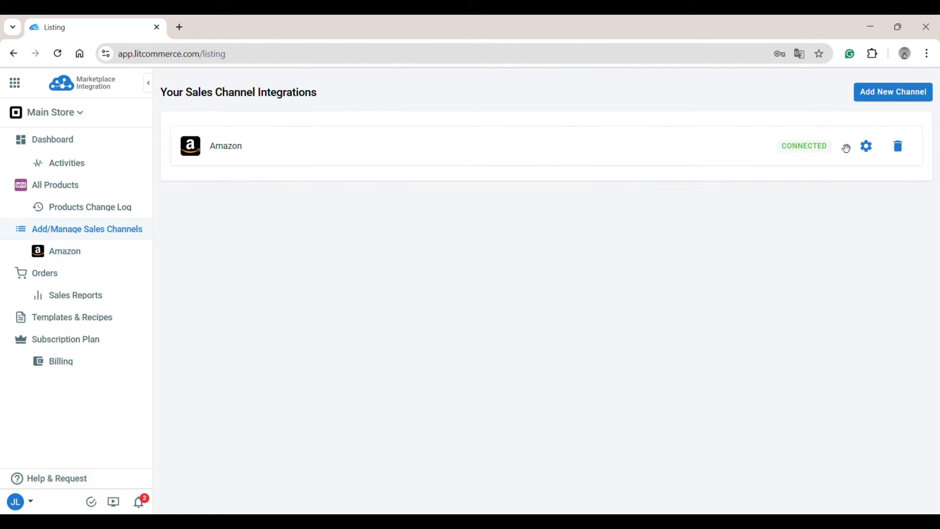
left_click(881, 103)
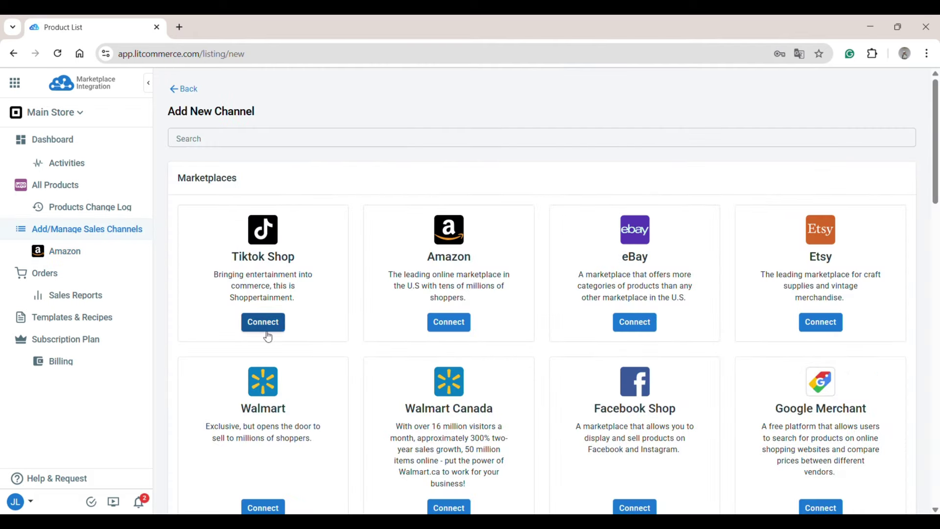